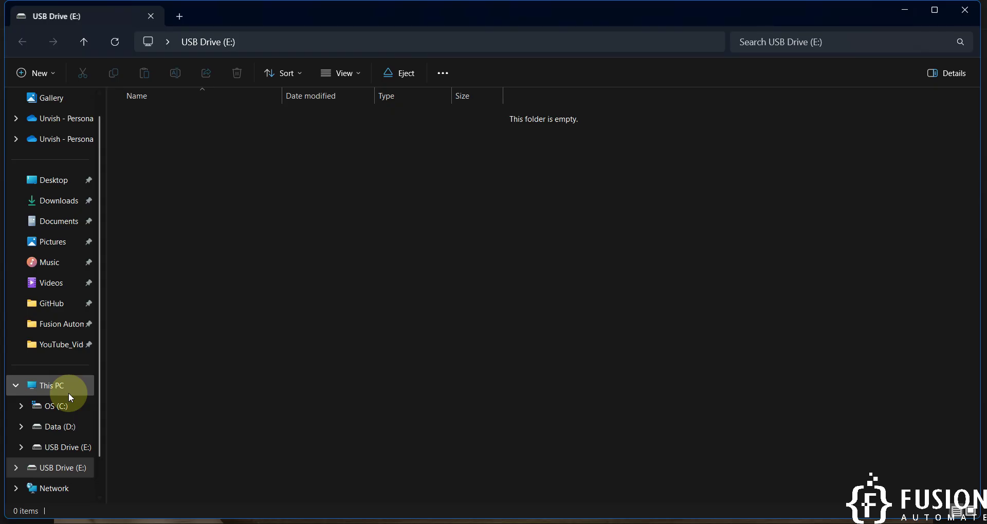
Check the contents of USB Drive (E:) in File Explorer and close the window.
{"action": "left_click", "coordinate": [70, 394]}
{"action": "double_click", "coordinate": [563, 128]}
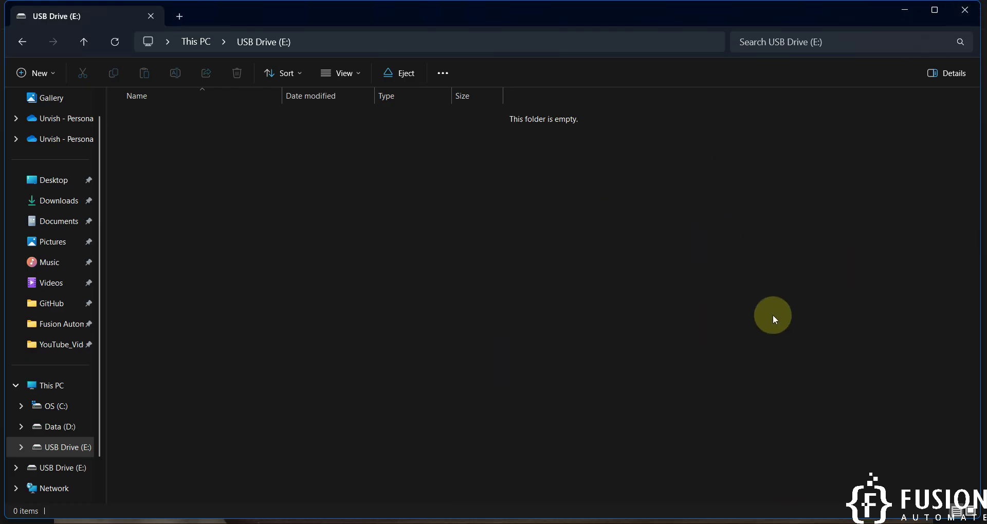
{"action": "left_click", "coordinate": [966, 11]}
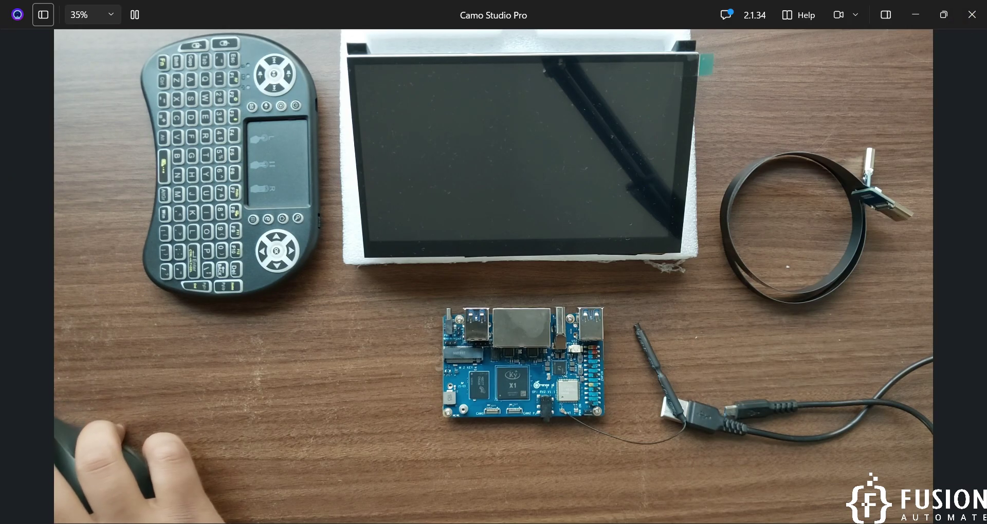
Find balenaEtcher among the installed apps and launch it.
{"action": "key", "text": "super"}
{"action": "type", "text": "bal"}
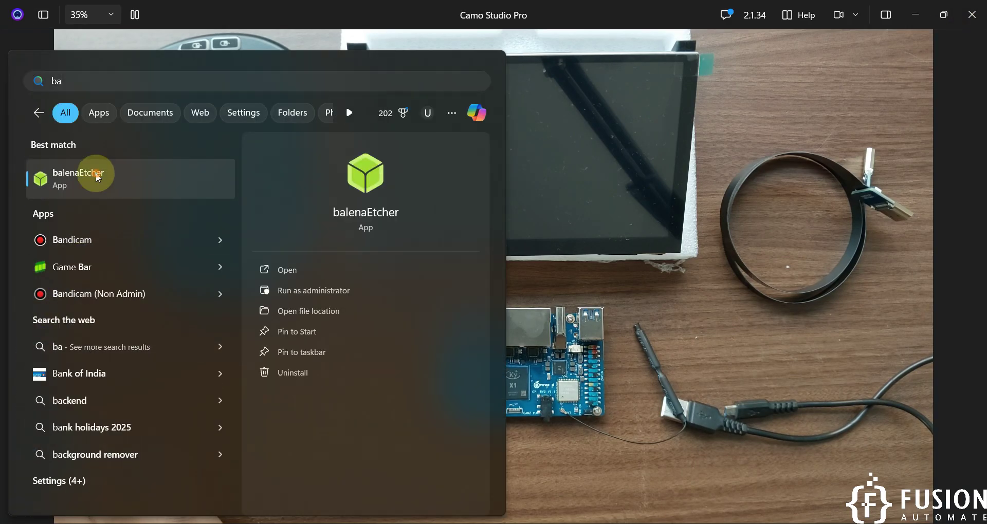
{"action": "left_click", "coordinate": [88, 171]}
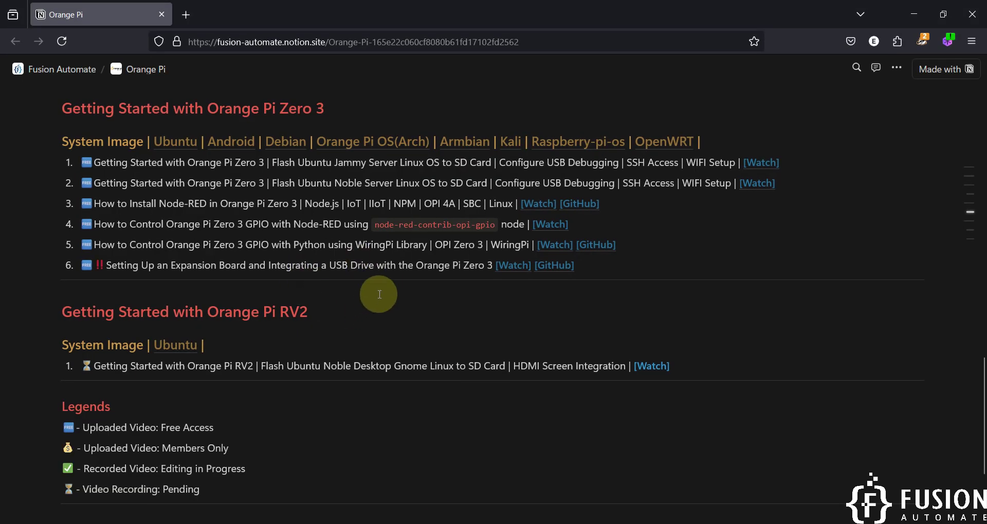
Open the Ubuntu system image link for Orange Pi RV2 from the Orange Pi Notion page and view its Google Drive folder.
{"action": "scroll", "coordinate": [360, 303], "scroll_direction": "down", "scroll_amount": 2}
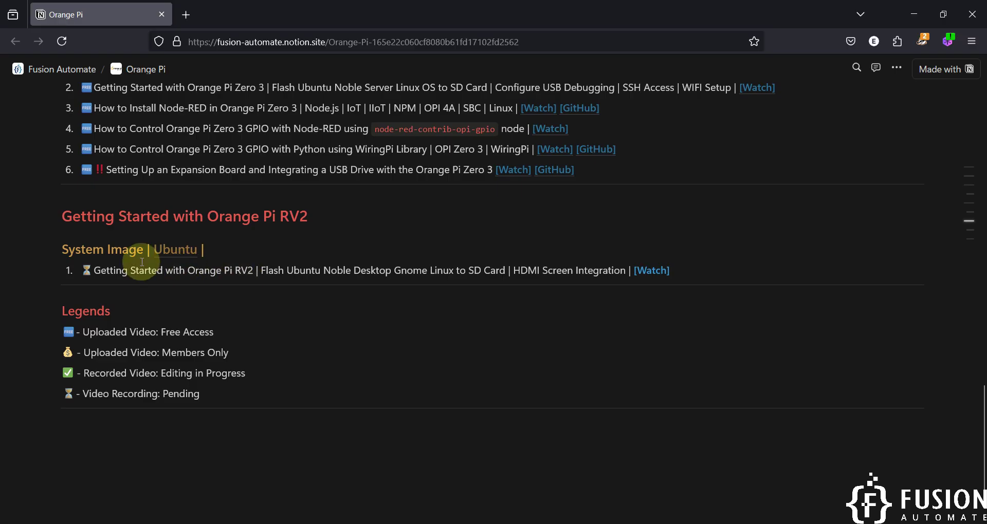
{"action": "triple_click", "coordinate": [85, 243]}
{"action": "left_click_drag", "start_coordinate": [319, 205], "coordinate": [210, 214]}
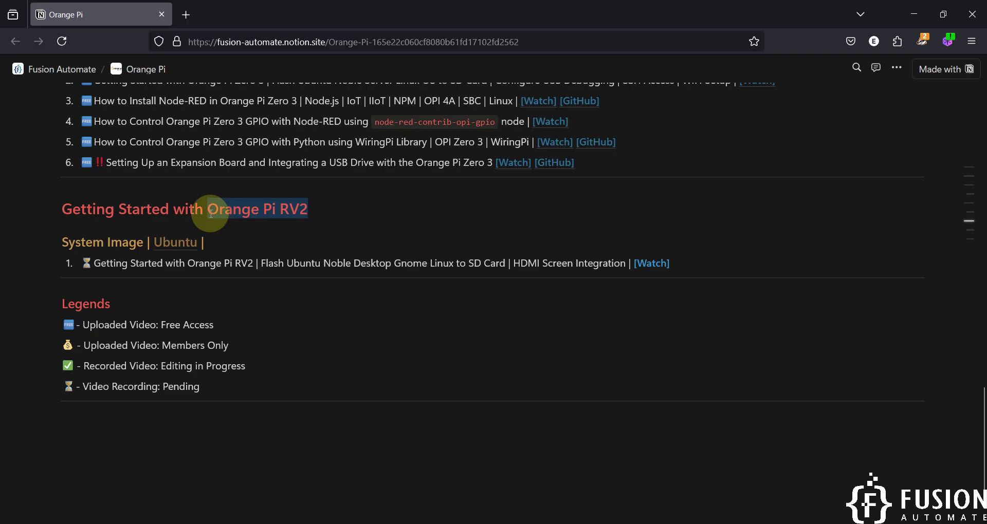
{"action": "left_click", "coordinate": [183, 246]}
{"action": "left_click", "coordinate": [226, 8]}
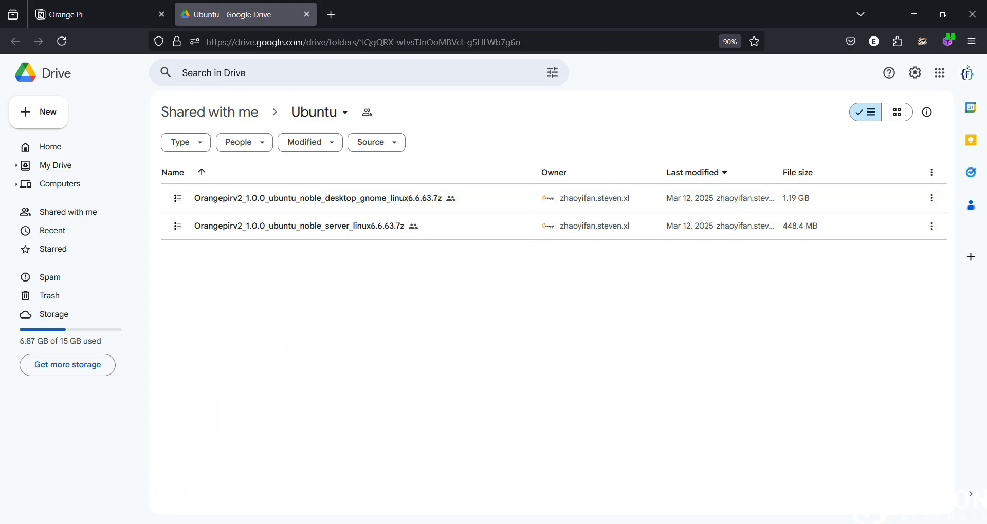
Open File Explorer and browse to GitHub > Embedded_Devices > Orange Pi > OS > Orange Pi RV2 > Ubuntu.
{"action": "key", "text": "super+e"}
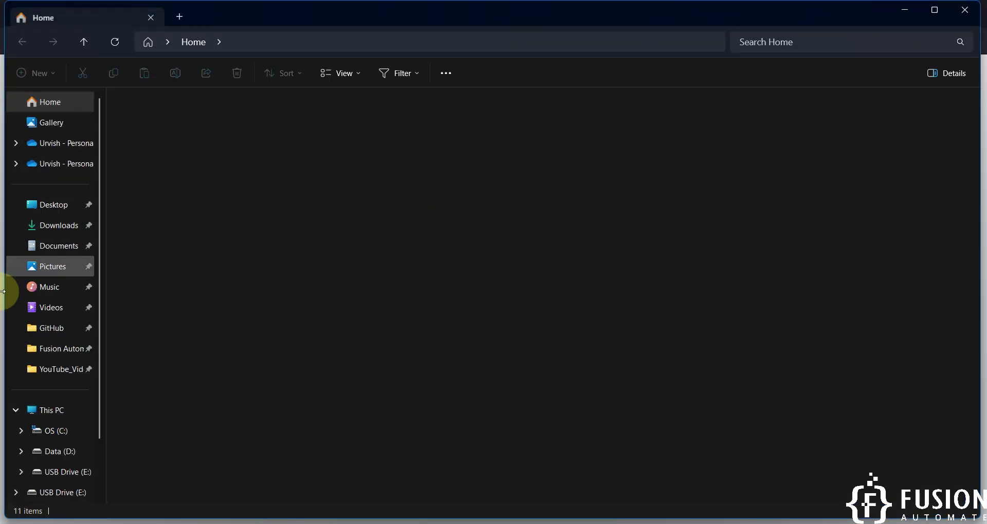
{"action": "left_click", "coordinate": [41, 334]}
{"action": "double_click", "coordinate": [194, 155]}
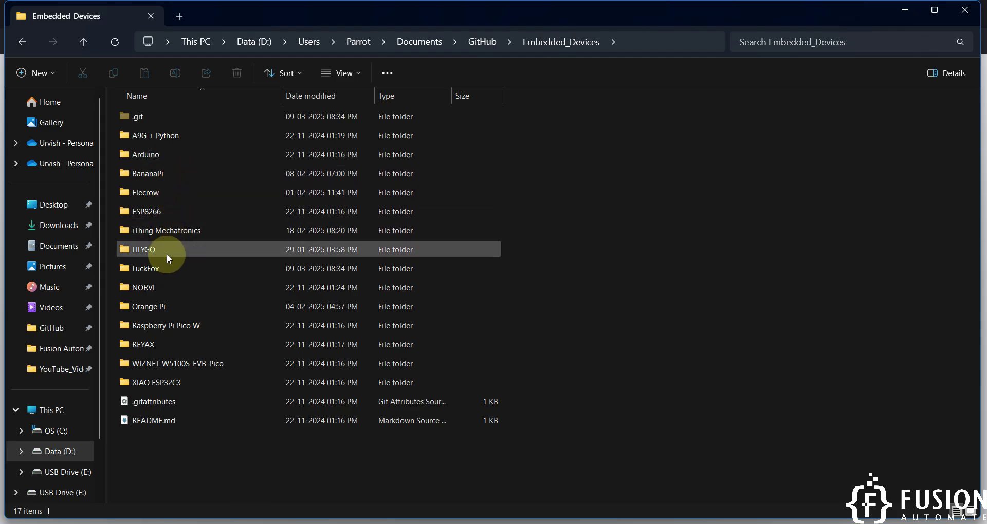
{"action": "double_click", "coordinate": [165, 305]}
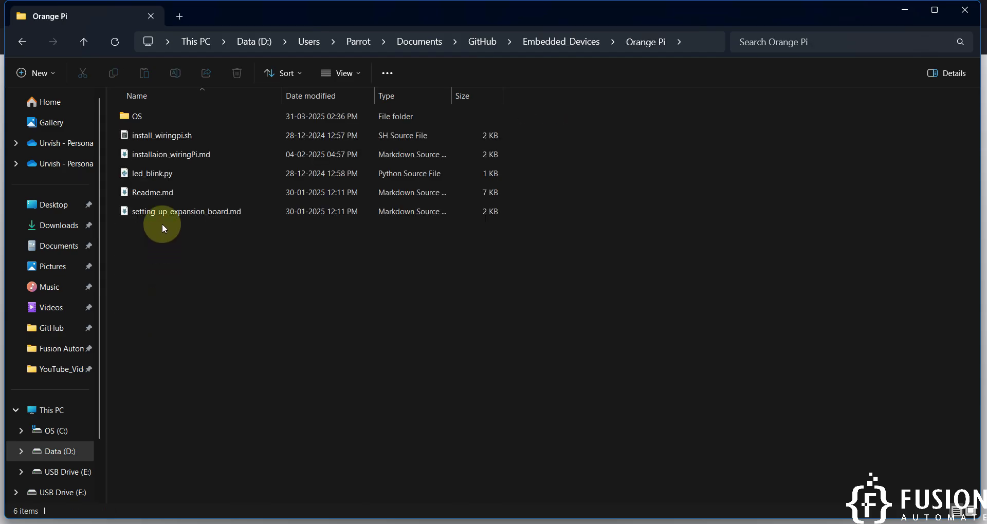
{"action": "double_click", "coordinate": [176, 118]}
{"action": "double_click", "coordinate": [195, 137]}
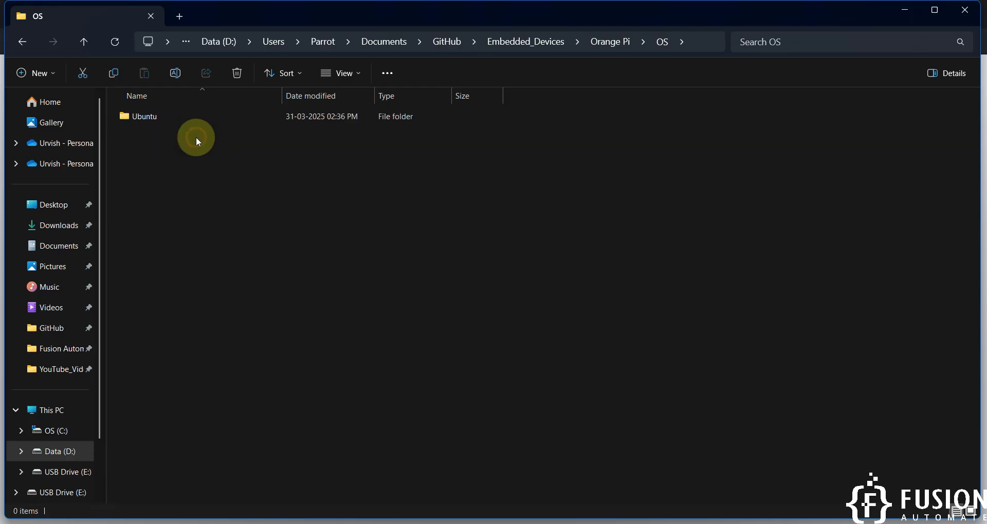
{"action": "double_click", "coordinate": [206, 118]}
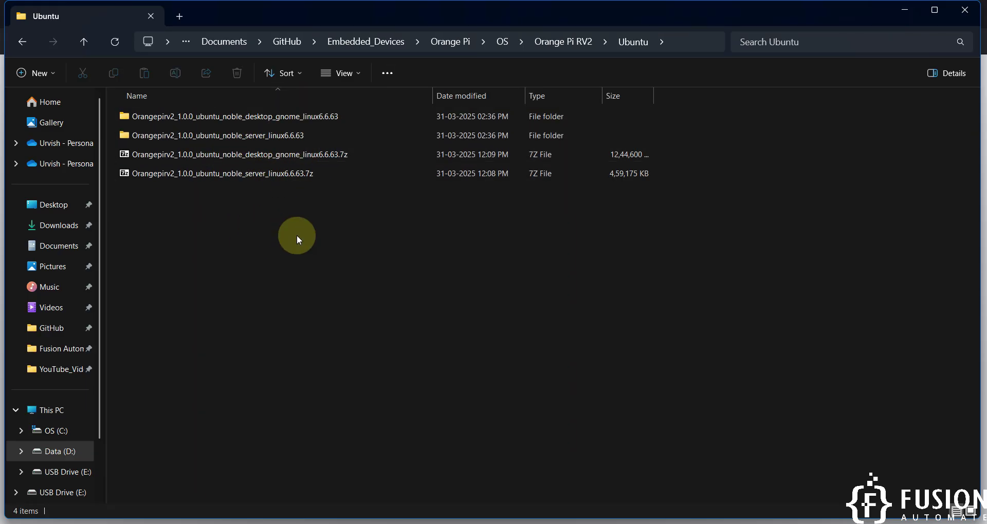
Examine the extracted Ubuntu Noble desktop gnome and server image folders next to their 7z archives.
{"action": "left_click", "coordinate": [299, 117]}
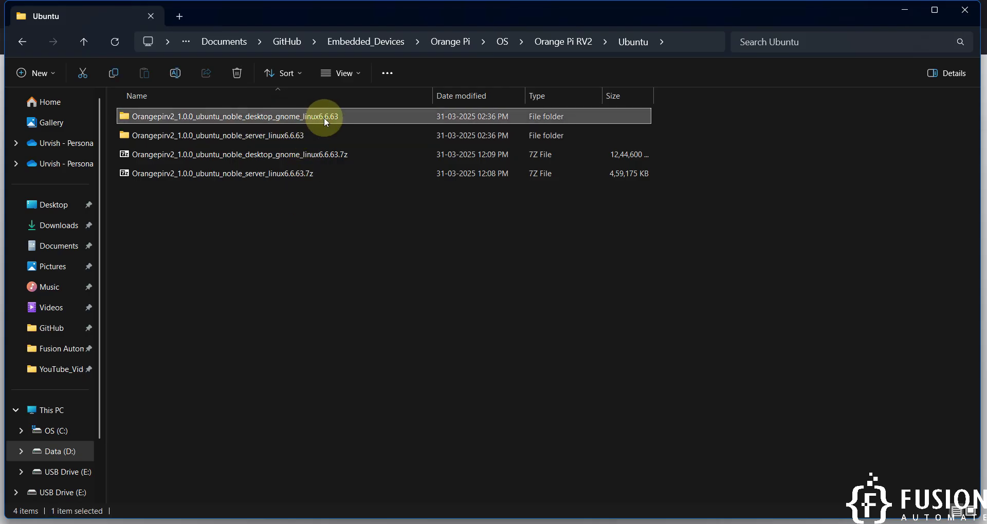
{"action": "mouse_move", "coordinate": [319, 117]}
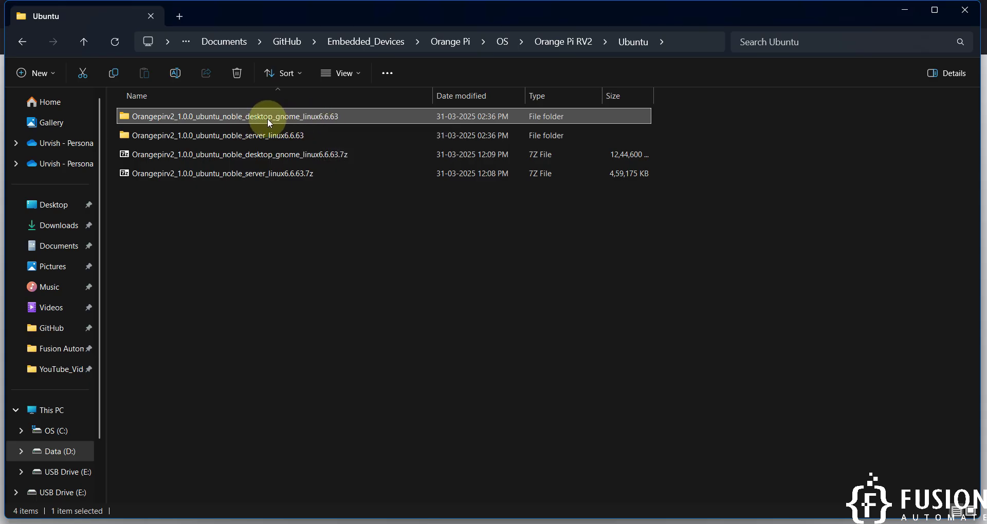
{"action": "mouse_move", "coordinate": [253, 122]}
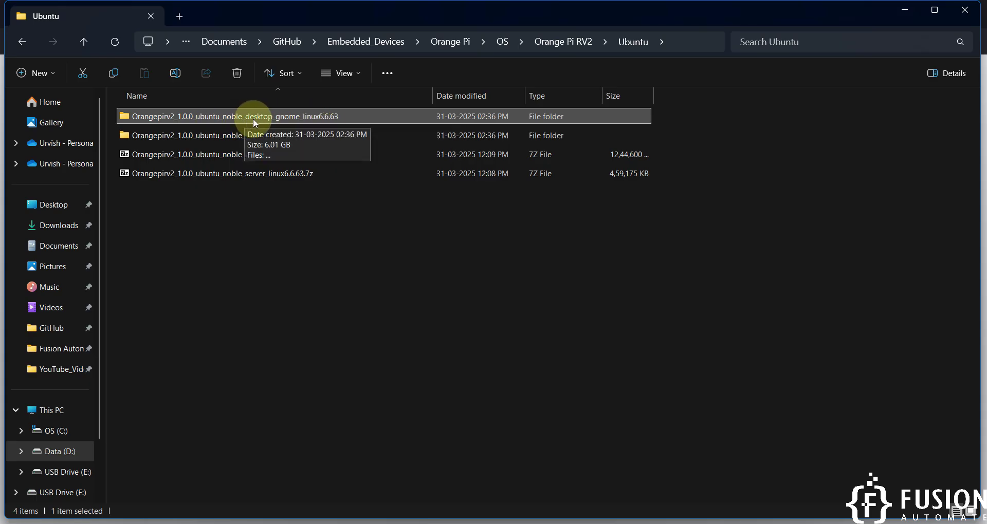
{"action": "left_click", "coordinate": [263, 251]}
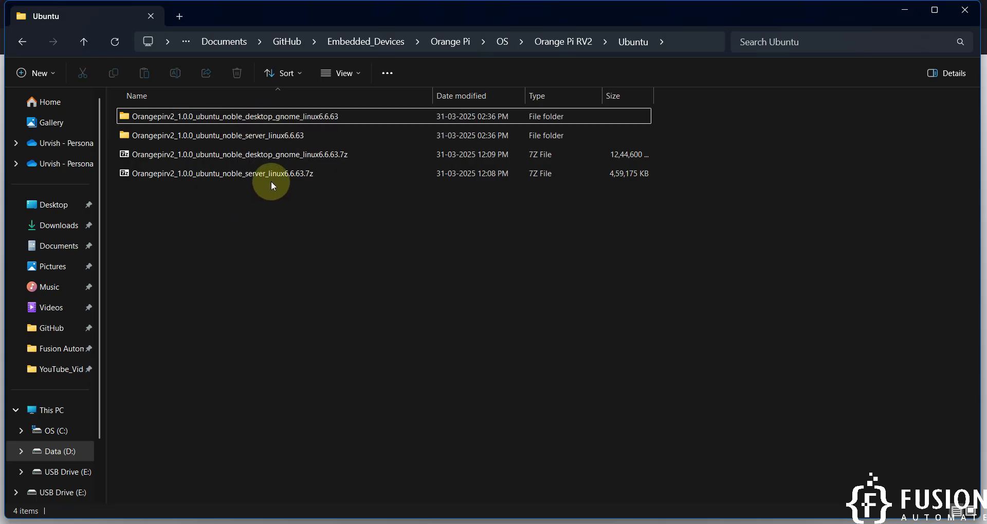
{"action": "left_click", "coordinate": [254, 132]}
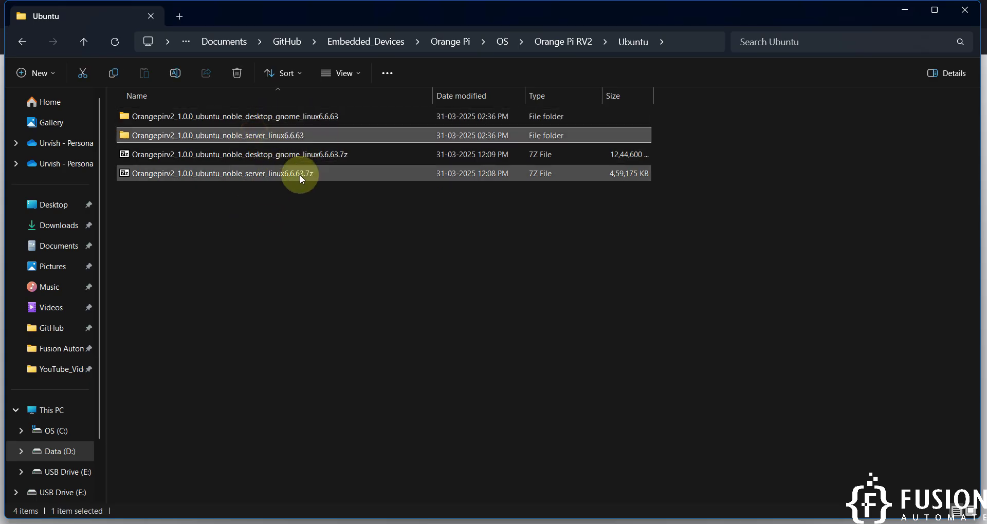
{"action": "left_click", "coordinate": [333, 242]}
{"action": "left_click", "coordinate": [330, 118]}
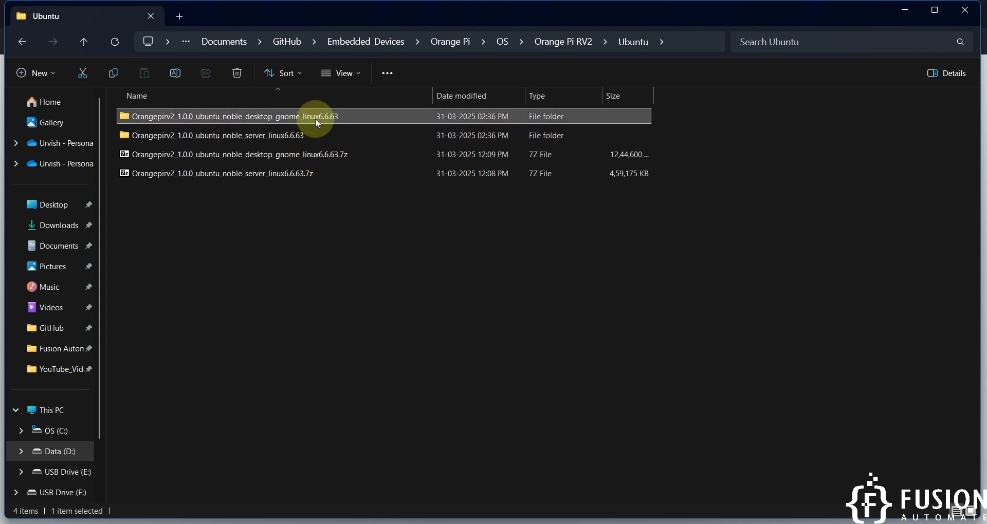
Switch to balenaEtcher, choose flashing from a file, and browse to the Orange Pi RV2 Ubuntu folder.
{"action": "left_click", "coordinate": [498, 496]}
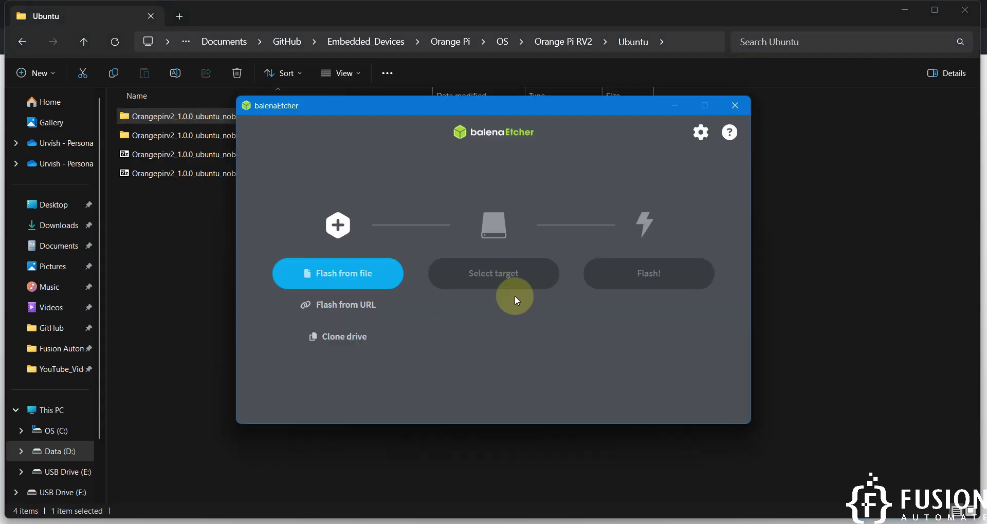
{"action": "left_click", "coordinate": [387, 276]}
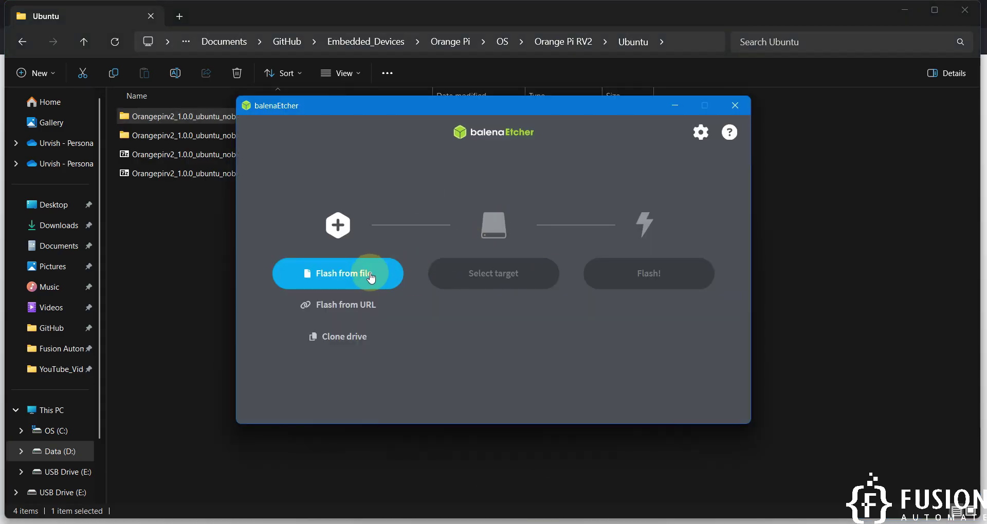
{"action": "left_click", "coordinate": [371, 277]}
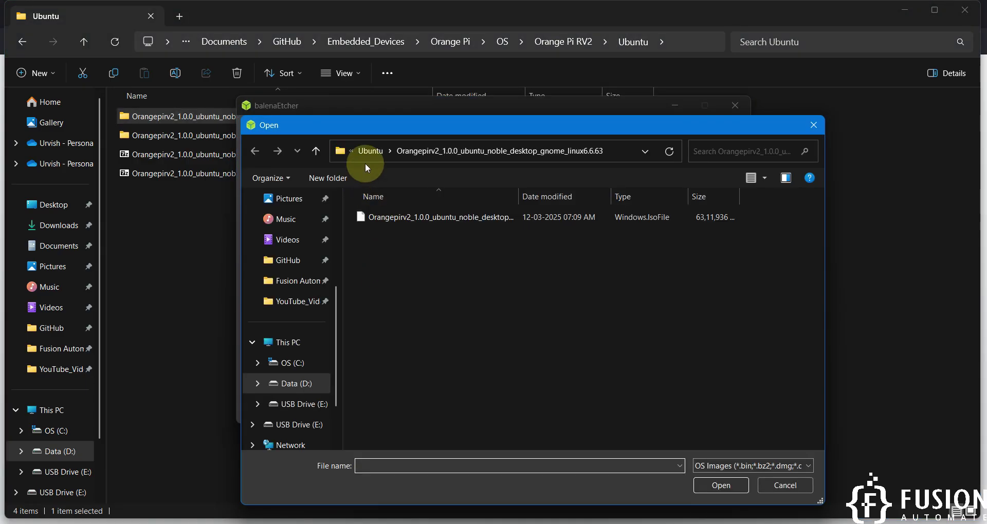
{"action": "left_click", "coordinate": [366, 154]}
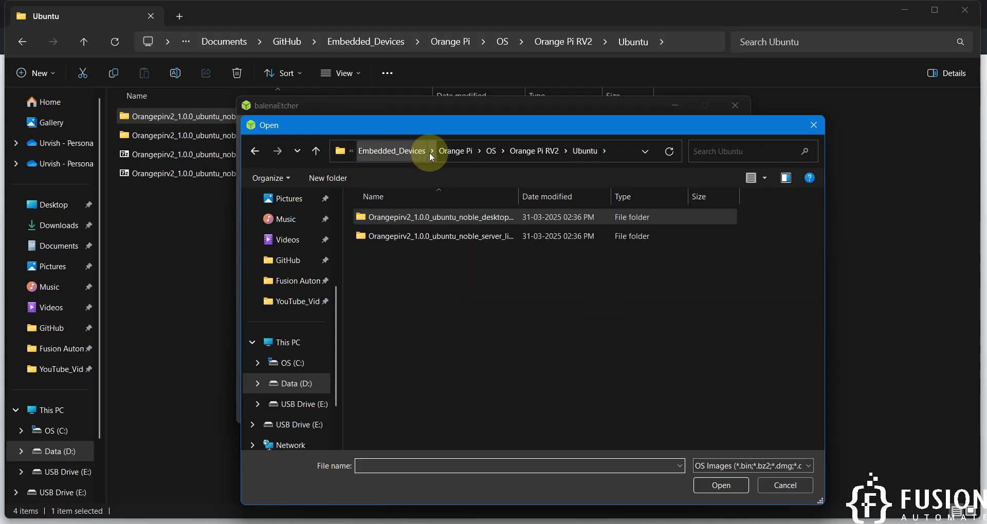
{"action": "left_click", "coordinate": [447, 151]}
{"action": "left_click", "coordinate": [418, 215]}
{"action": "double_click", "coordinate": [417, 215]}
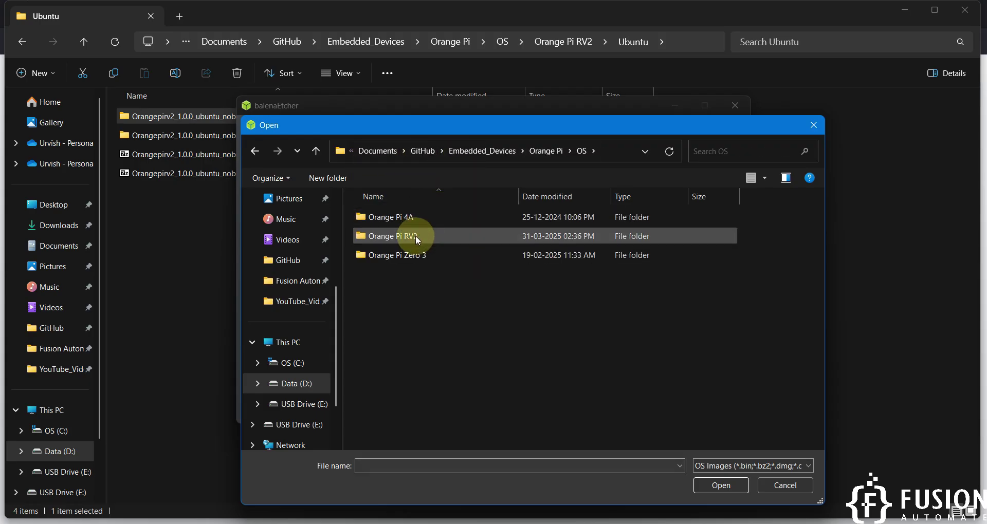
{"action": "double_click", "coordinate": [415, 235]}
{"action": "left_click", "coordinate": [417, 217]}
{"action": "double_click", "coordinate": [417, 217]}
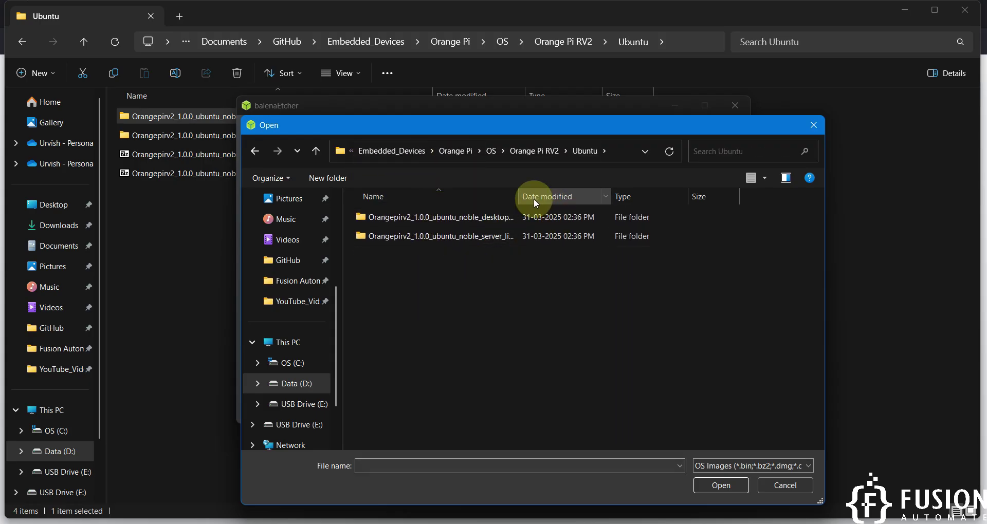
Try to load the image from the Orangepirv2_1.0.0_ubuntu_noble_desktop_gnome_linux6.6.63 folder as the flash source, and minimize File Explorer.
{"action": "left_click_drag", "start_coordinate": [519, 193], "coordinate": [630, 197]}
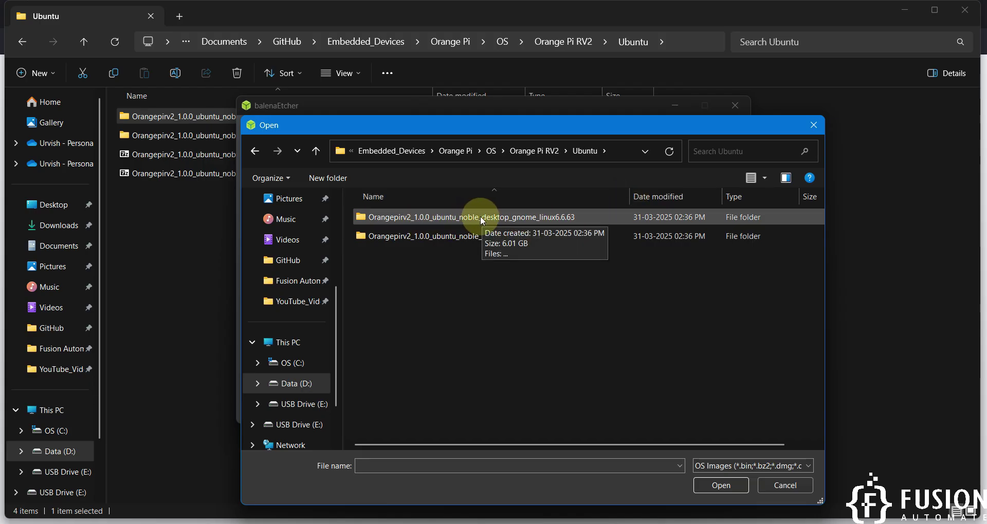
{"action": "double_click", "coordinate": [512, 218]}
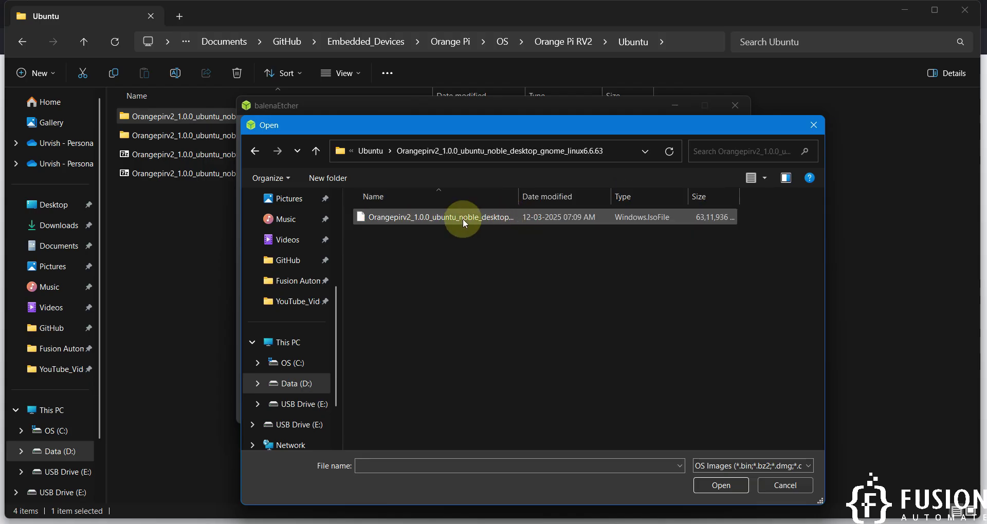
{"action": "double_click", "coordinate": [463, 218]}
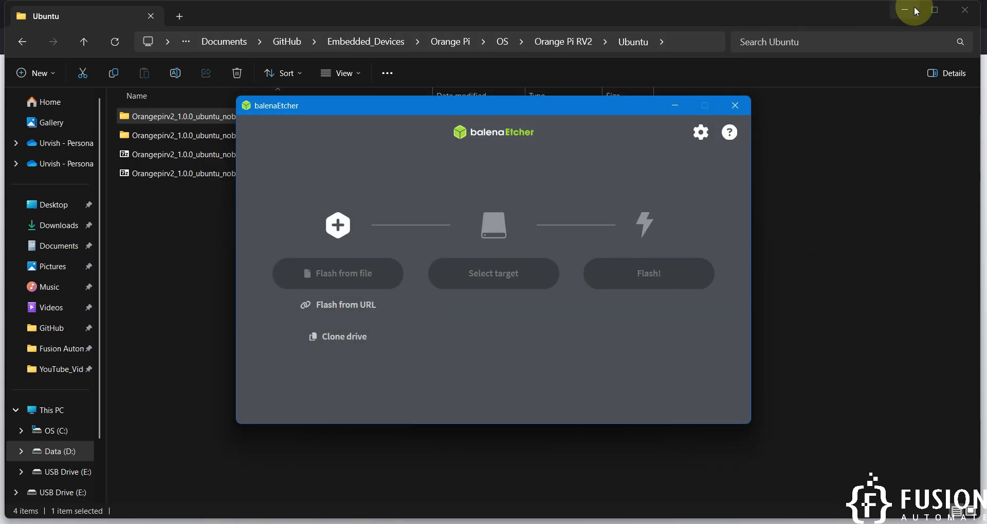
{"action": "left_click", "coordinate": [914, 9]}
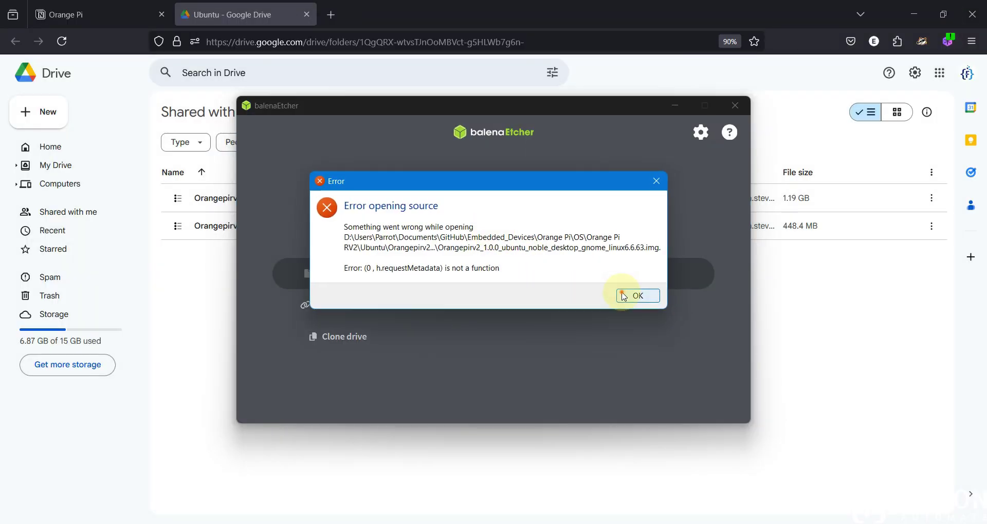
Dismiss the source error, close balenaEtcher, and relaunch it as administrator.
{"action": "left_click", "coordinate": [623, 297]}
{"action": "left_click", "coordinate": [741, 98]}
{"action": "key", "text": "super"}
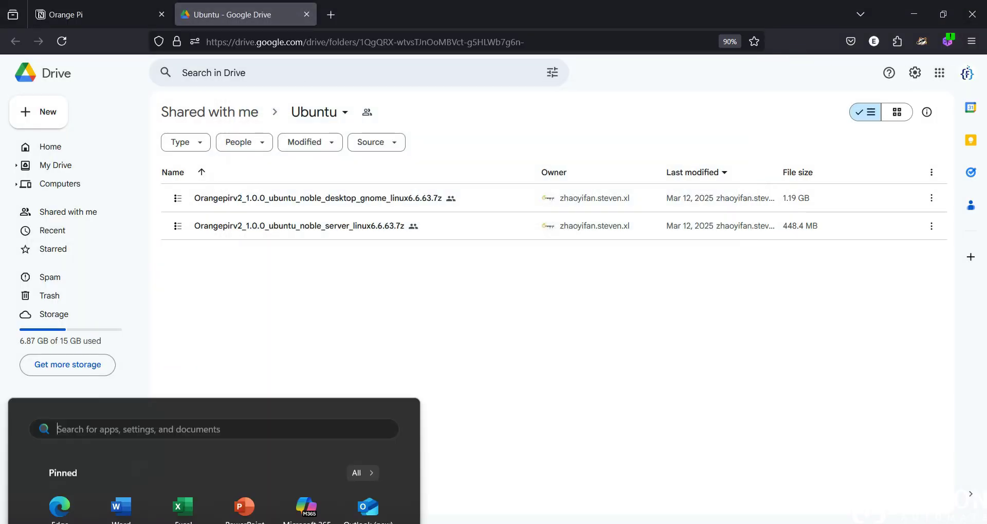
{"action": "type", "text": "ba"}
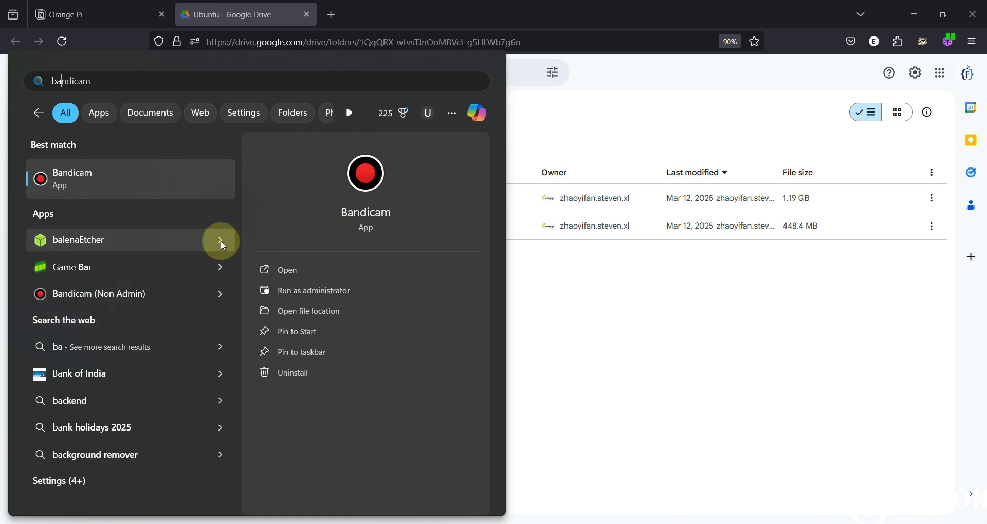
{"action": "left_click", "coordinate": [233, 246]}
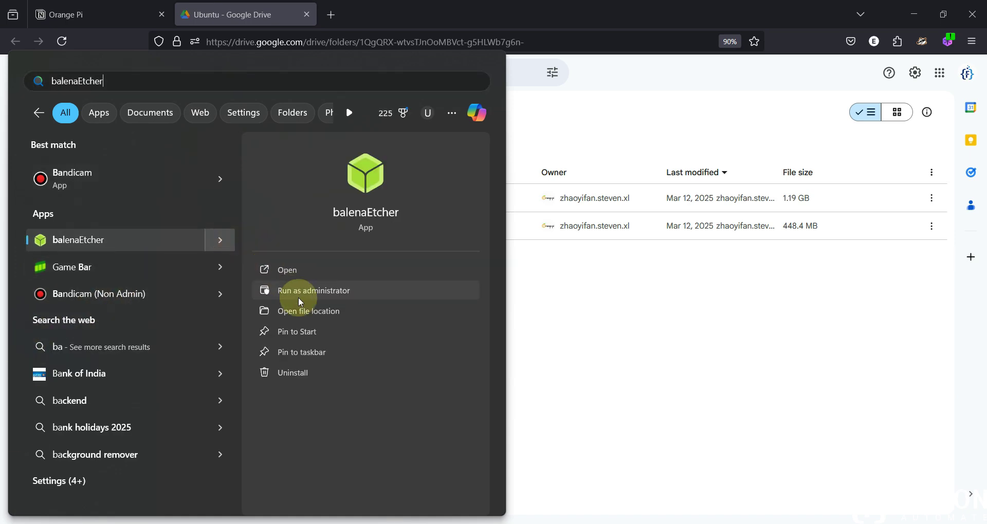
{"action": "left_click", "coordinate": [268, 291]}
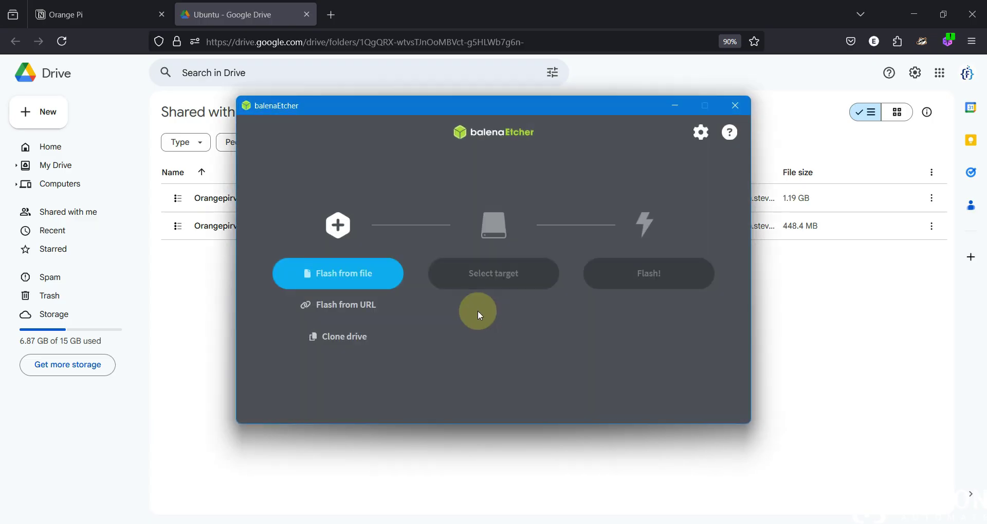
Load Orangepirv2_1.0.0_ubuntu_noble_desktop_gnome_linux6.6.63.img as the image file to flash.
{"action": "left_click", "coordinate": [343, 268]}
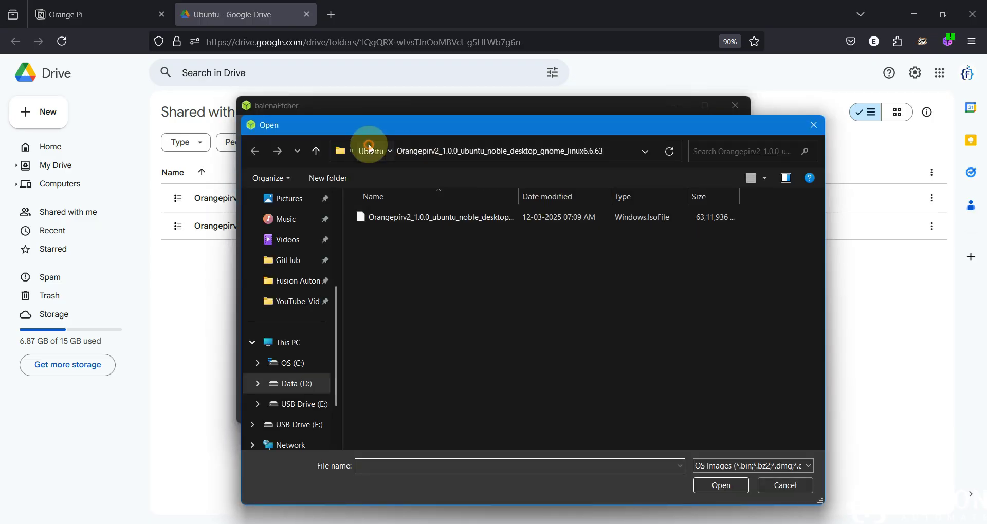
{"action": "left_click", "coordinate": [363, 150]}
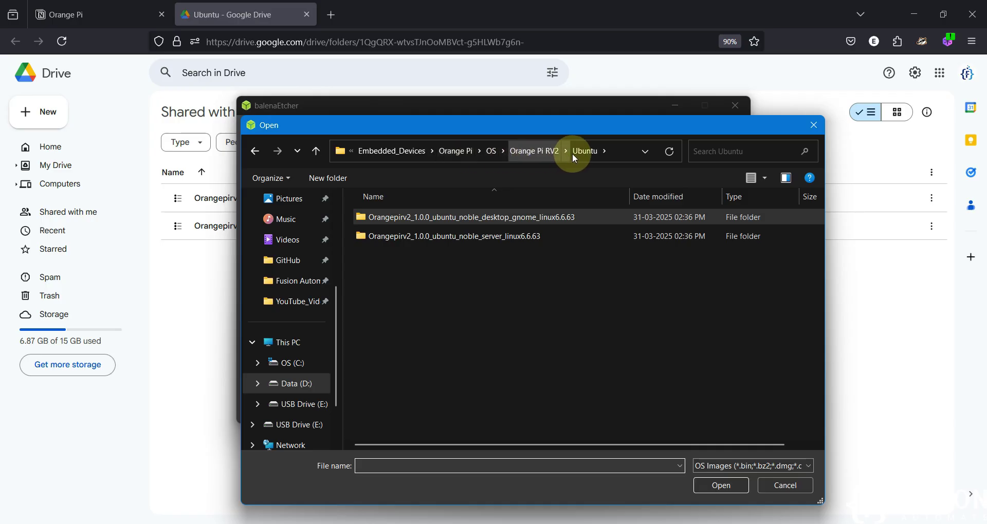
{"action": "left_click", "coordinate": [495, 218]}
{"action": "double_click", "coordinate": [495, 218]}
{"action": "double_click", "coordinate": [441, 216]}
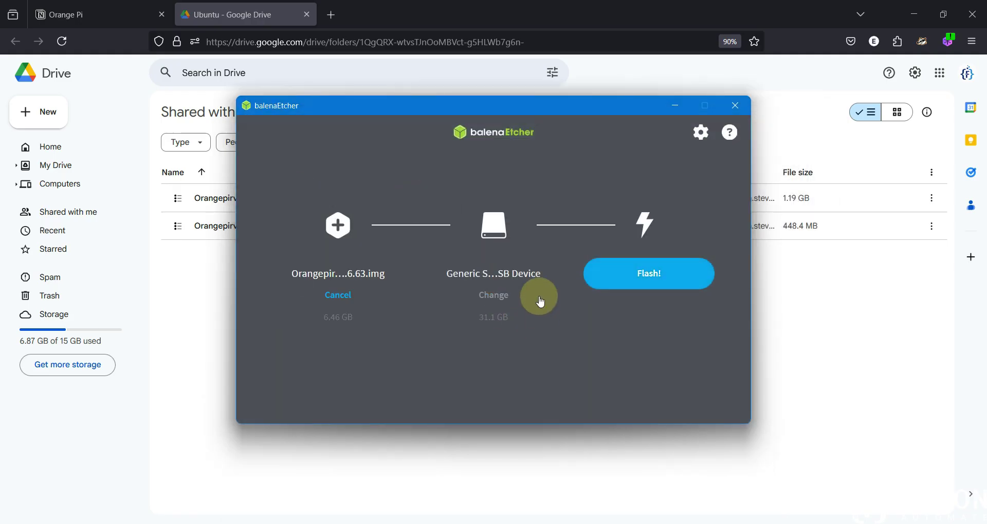
Review the selected Generic storage USB target on E:\ and start flashing the image to it.
{"action": "left_click", "coordinate": [494, 298]}
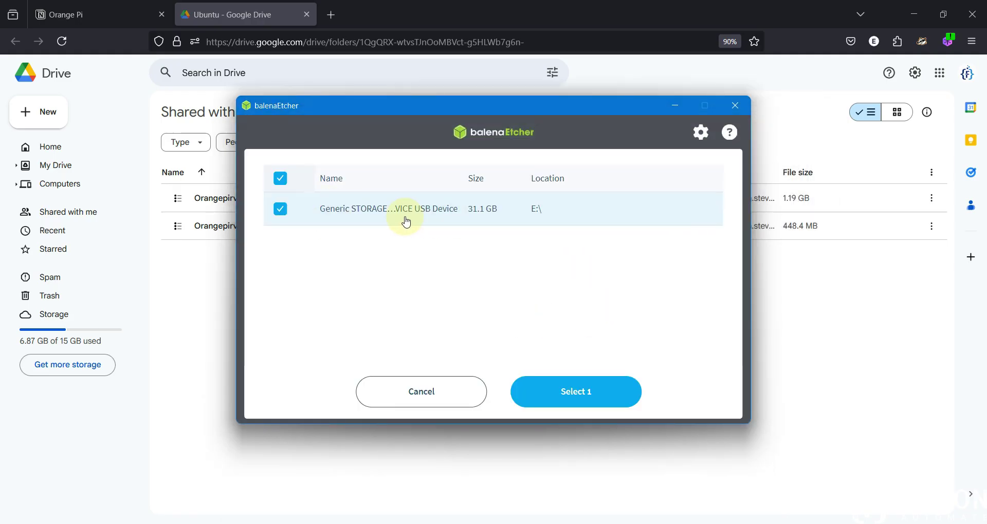
{"action": "left_click", "coordinate": [463, 388]}
{"action": "left_click", "coordinate": [642, 272]}
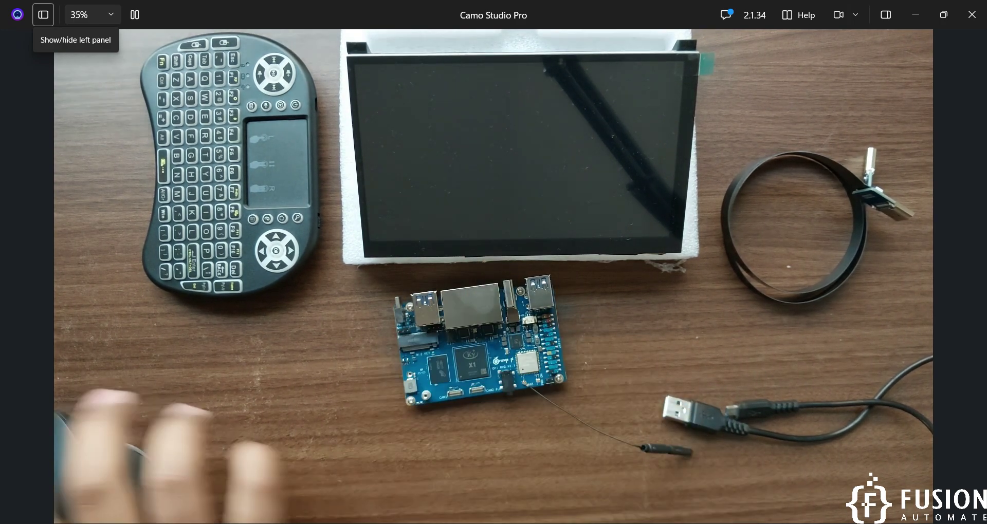
Bring balenaEtcher back into view to check the flash result, and close it.
{"action": "left_click", "coordinate": [524, 488]}
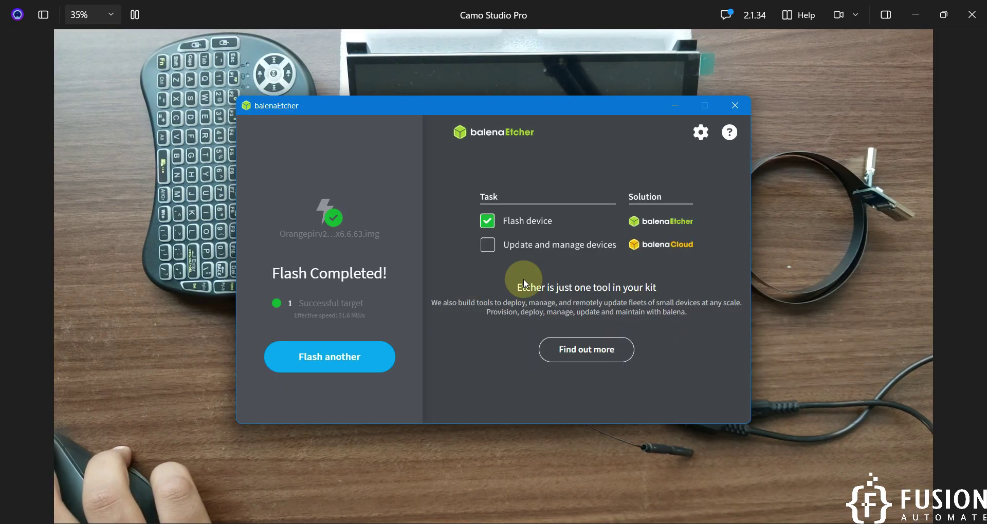
{"action": "left_click", "coordinate": [735, 106]}
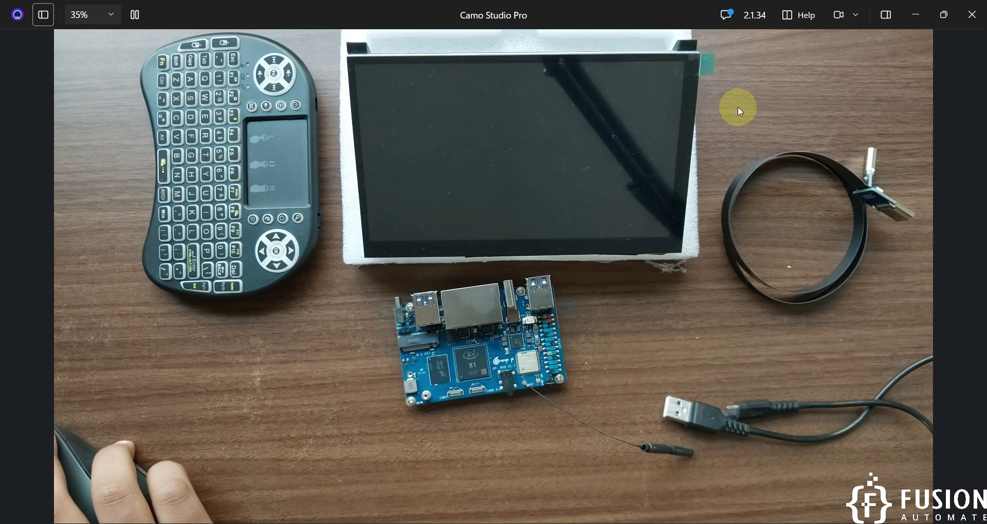